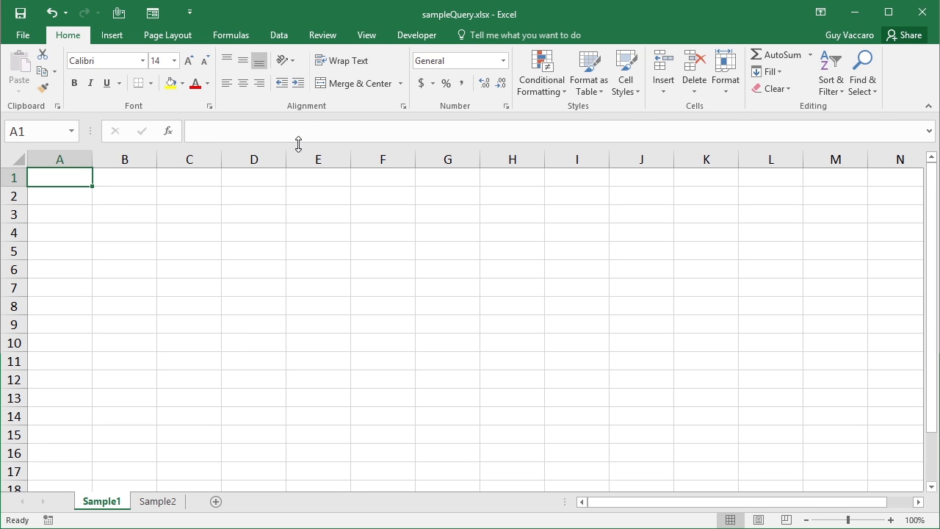
Start a new query from an Excel workbook and import Contacts.xlsx from the Chapter 8 folder
click(286, 39)
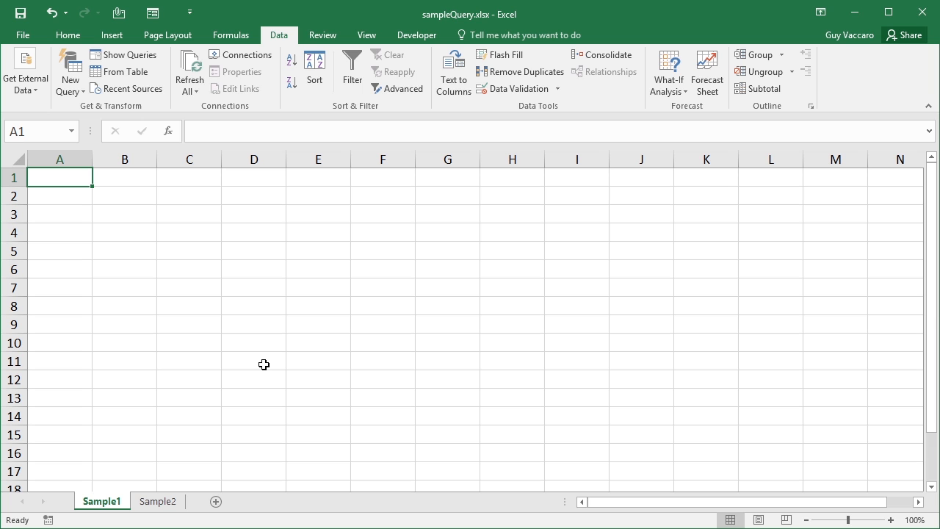
click(83, 97)
mouse_move(84, 119)
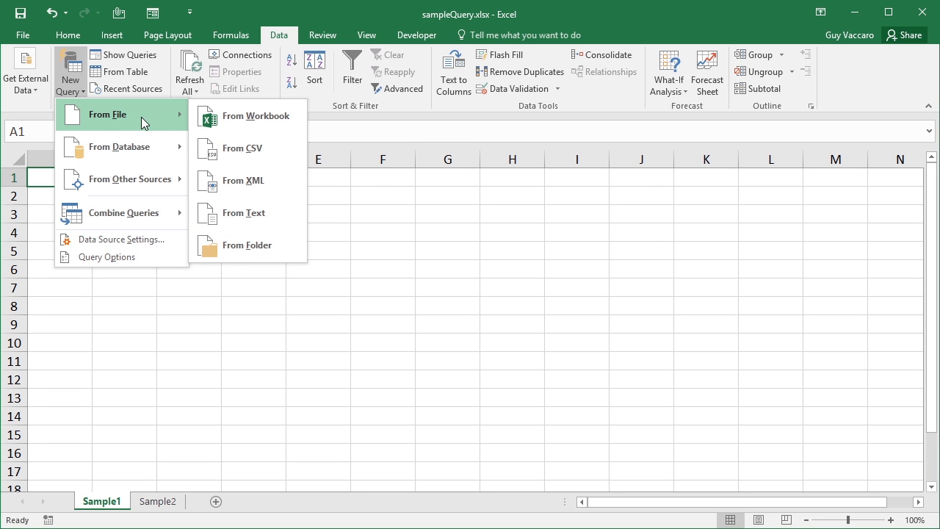
mouse_move(121, 147)
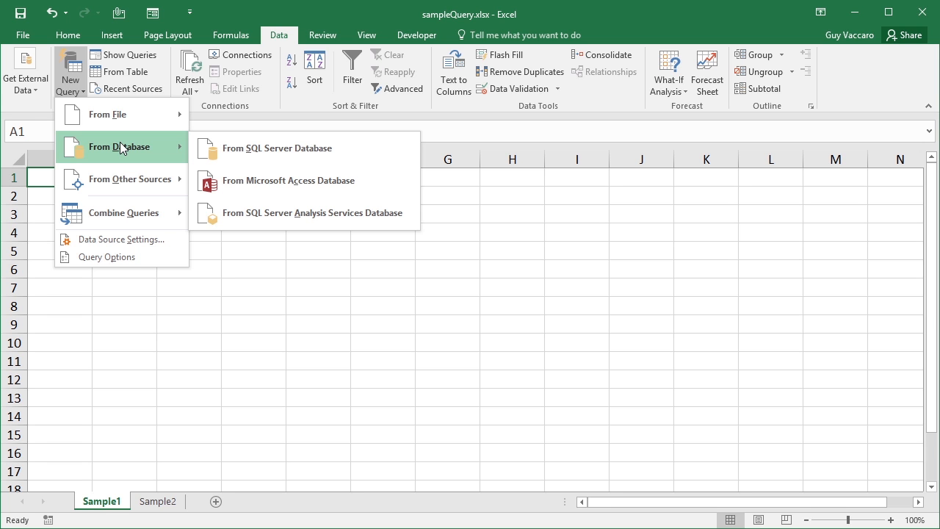
mouse_move(125, 176)
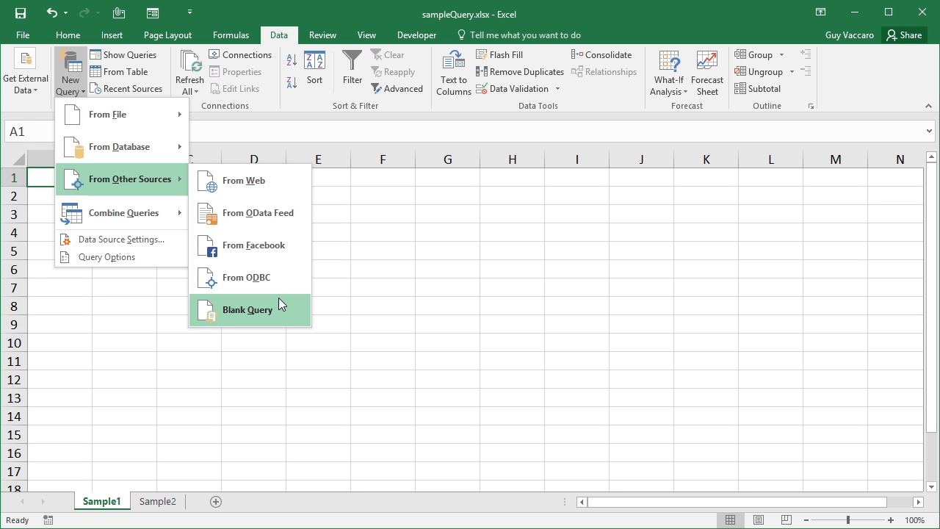
mouse_move(127, 204)
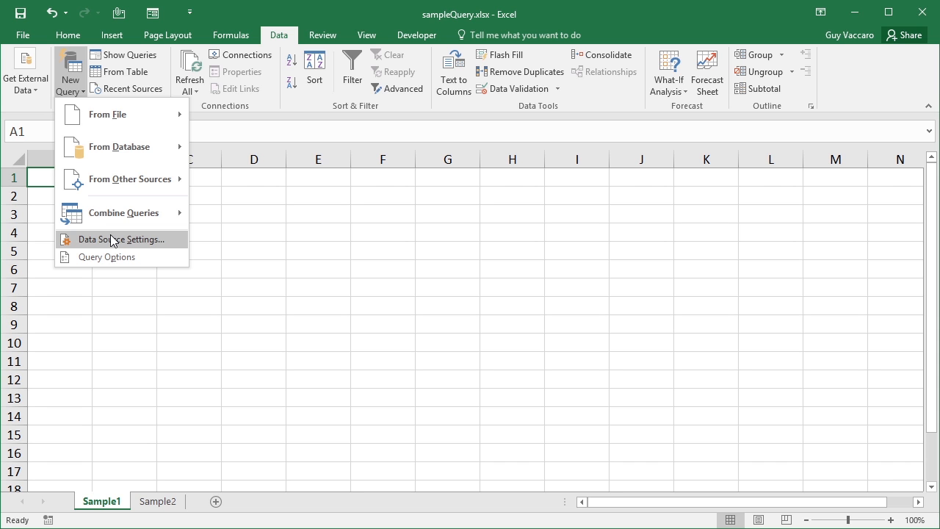
mouse_move(125, 122)
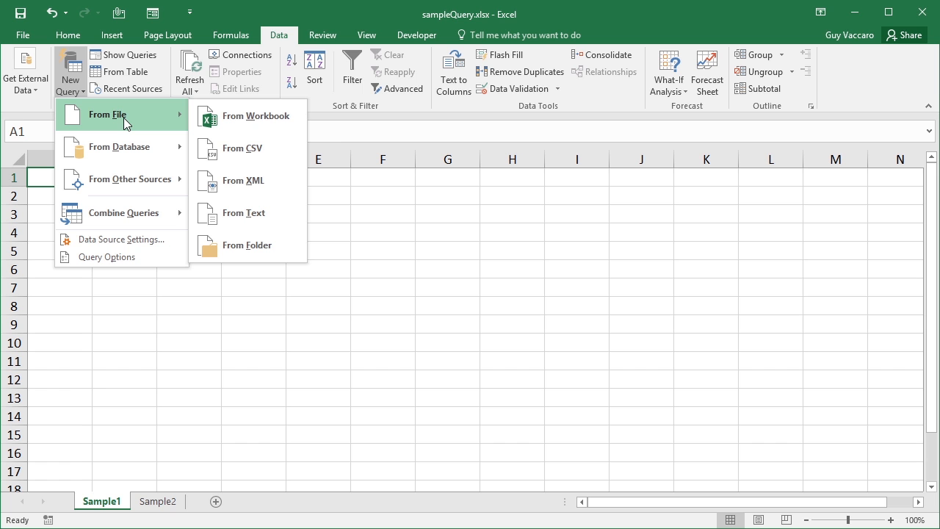
click(260, 118)
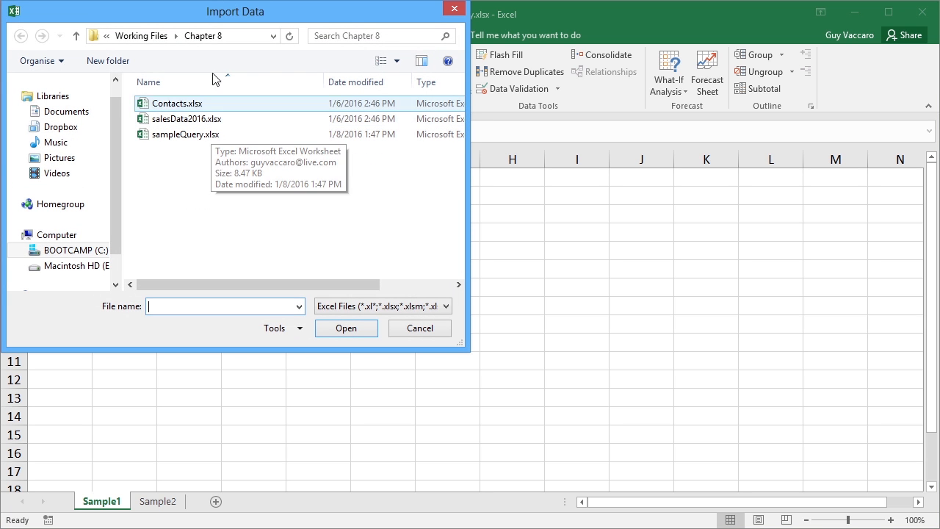
click(176, 107)
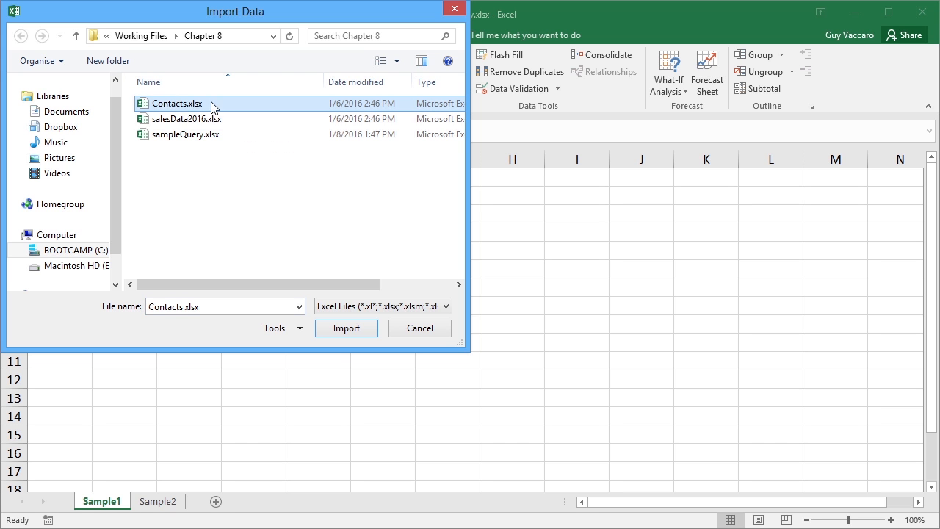
click(346, 328)
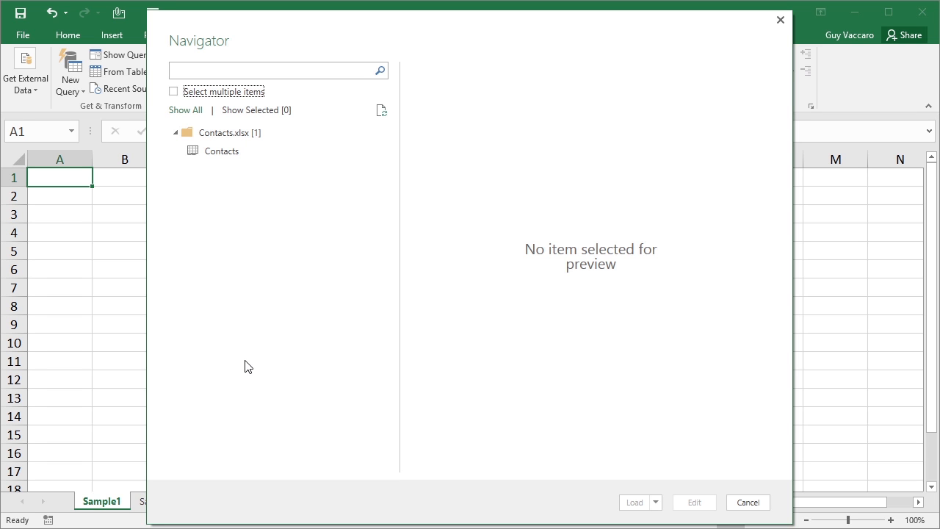
Select the Contacts table of the imported workbook and open it for editing in the Query Editor
click(229, 163)
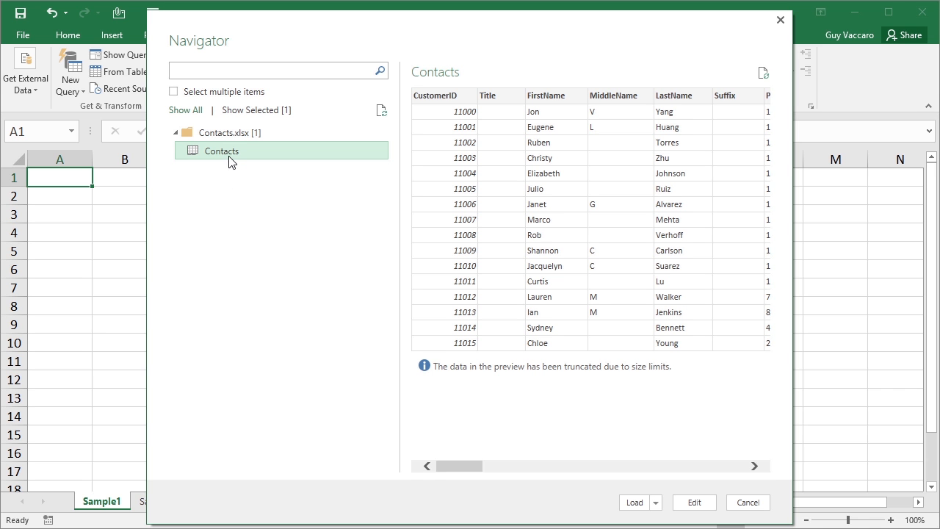
drag(473, 467, 448, 464)
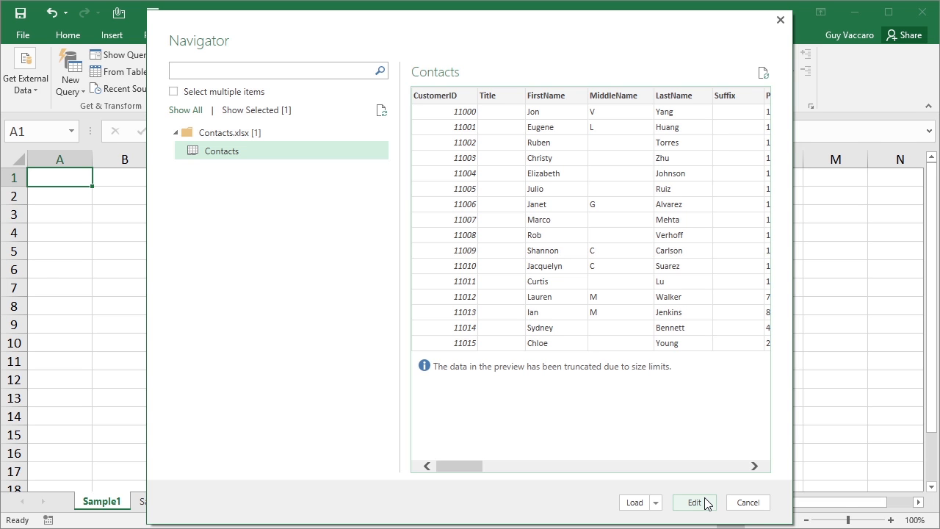
click(656, 502)
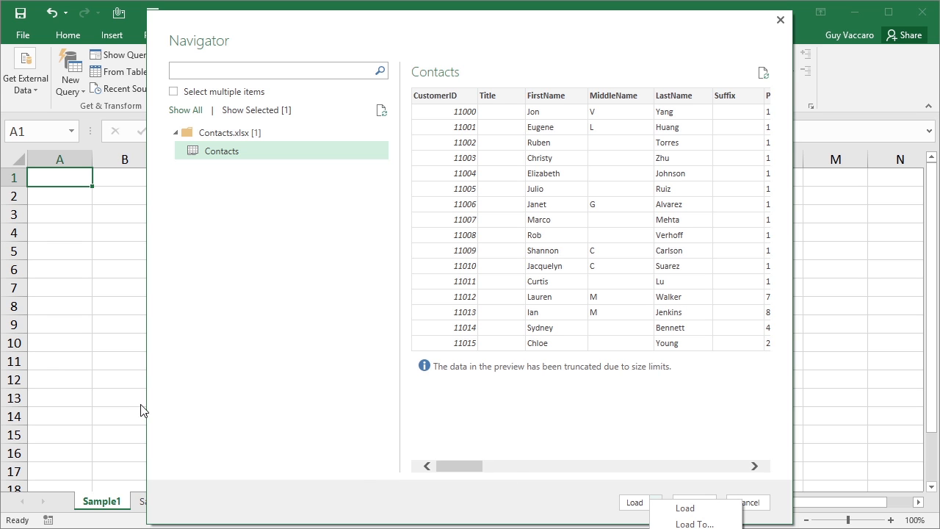
click(590, 502)
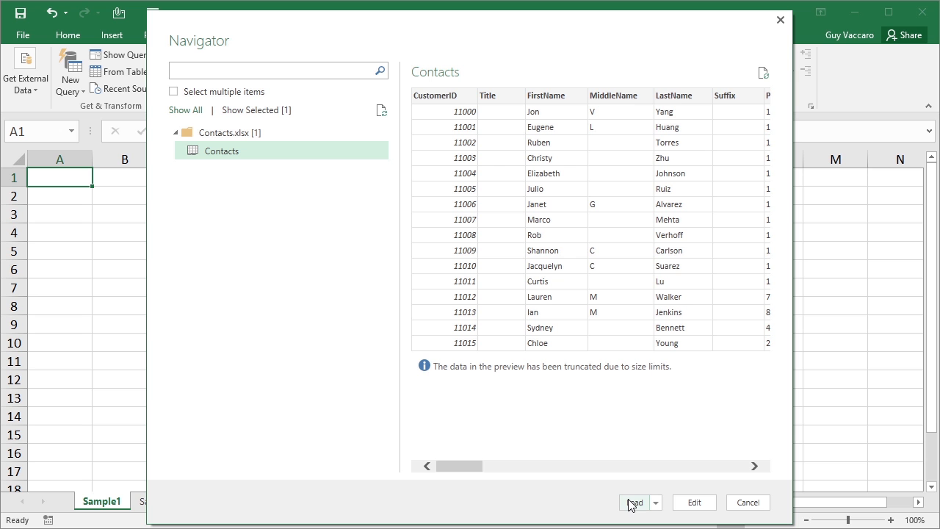
click(694, 502)
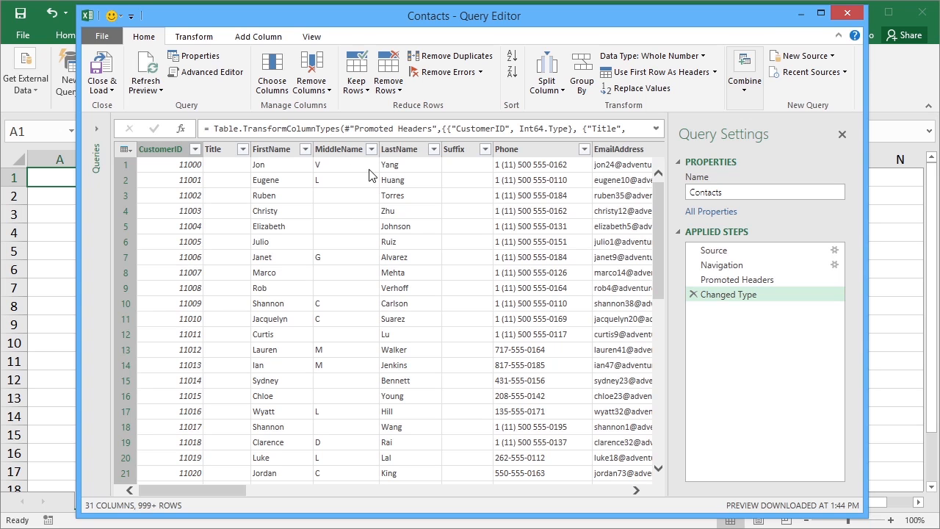
Remove the MiddleName column from the Contacts query and load the result into the workbook
click(331, 149)
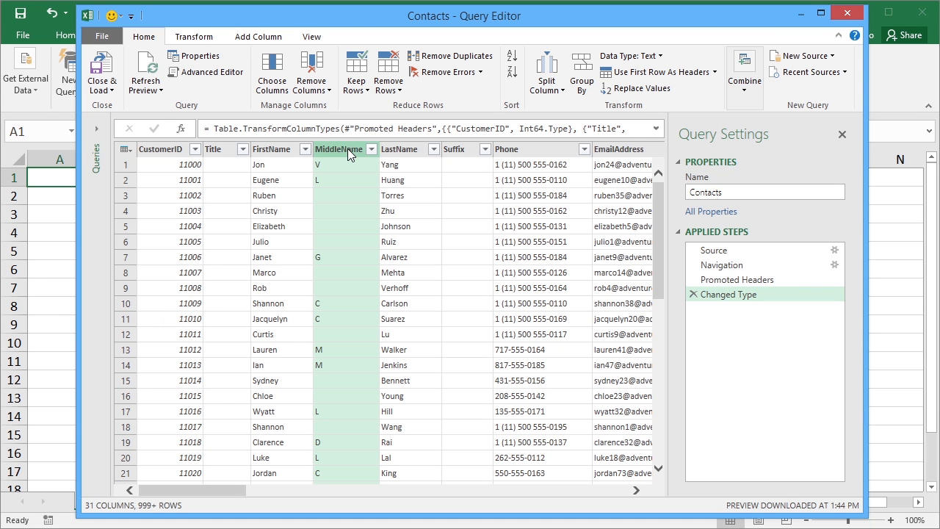
click(322, 89)
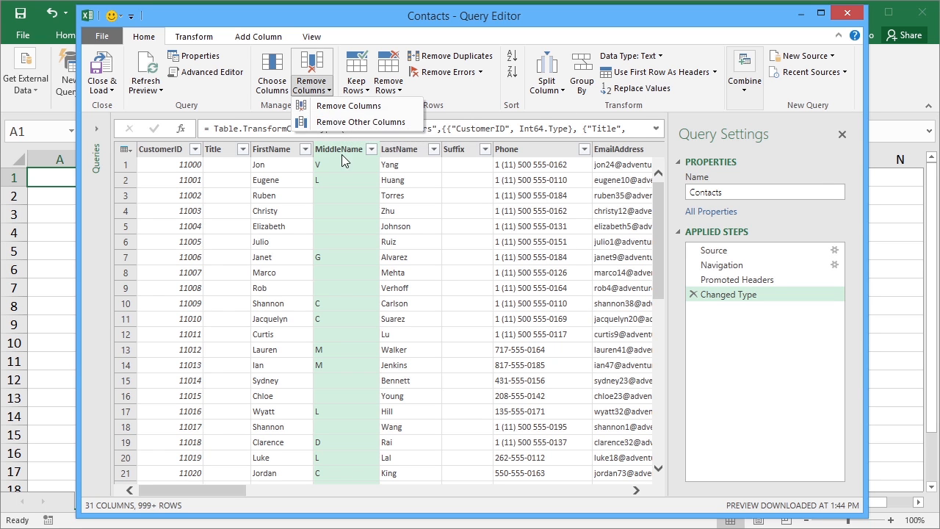
click(345, 106)
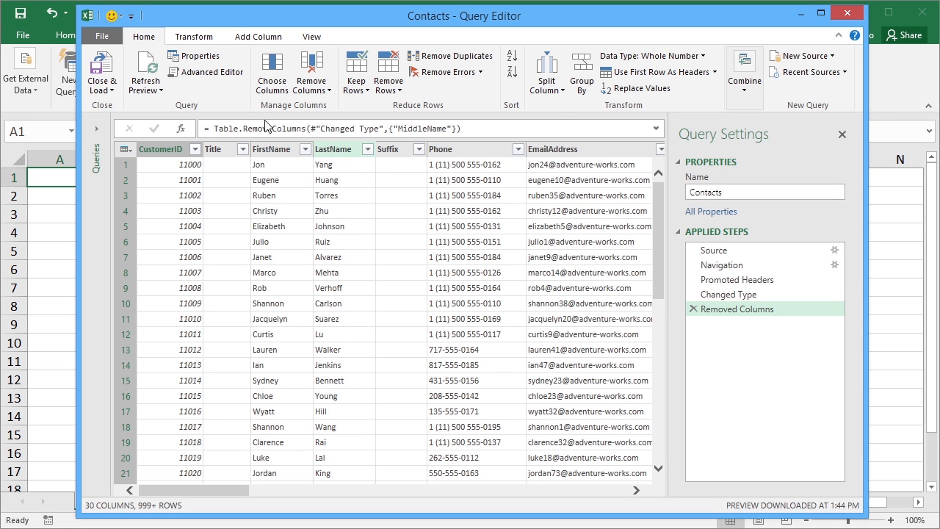
click(111, 91)
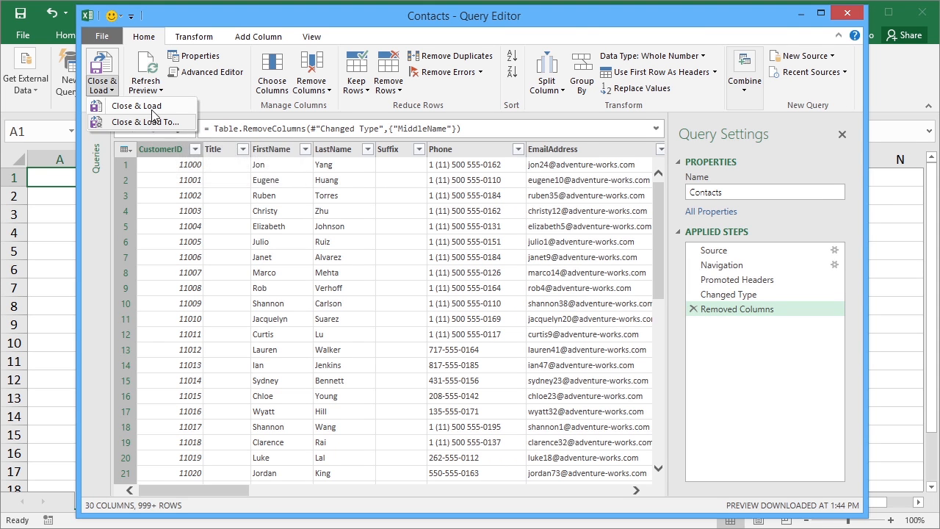
click(147, 107)
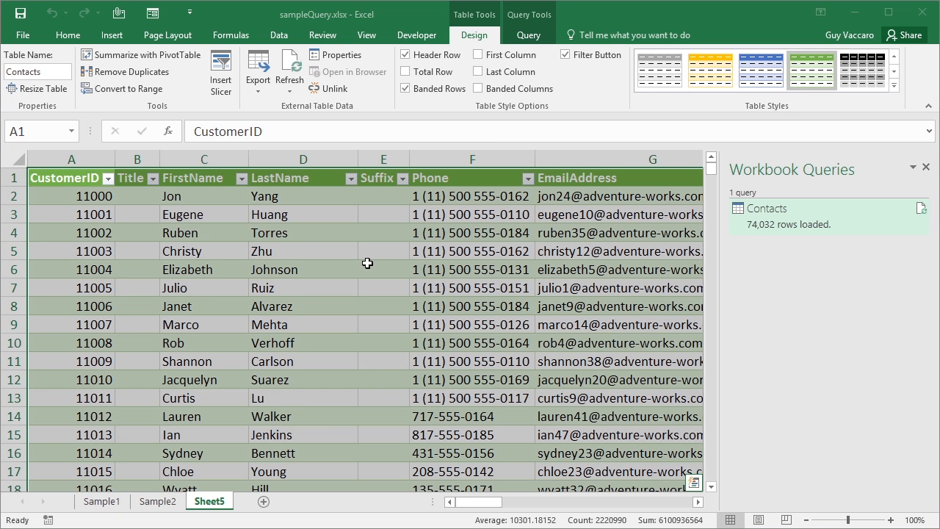
click(213, 215)
click(425, 289)
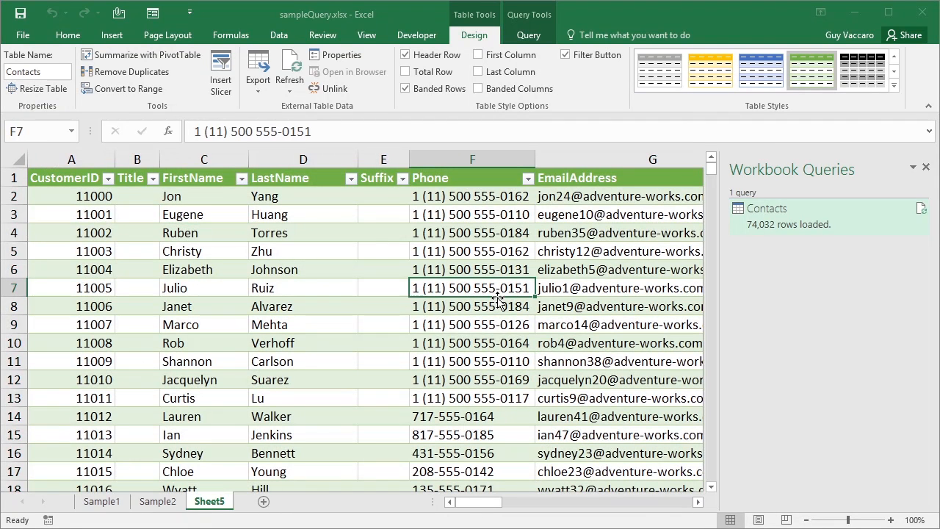
click(507, 323)
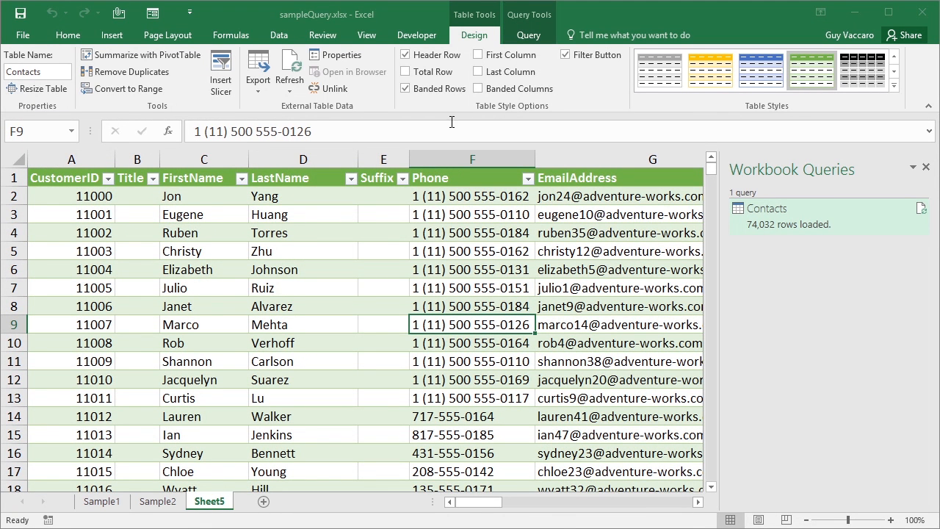
click(304, 253)
click(301, 292)
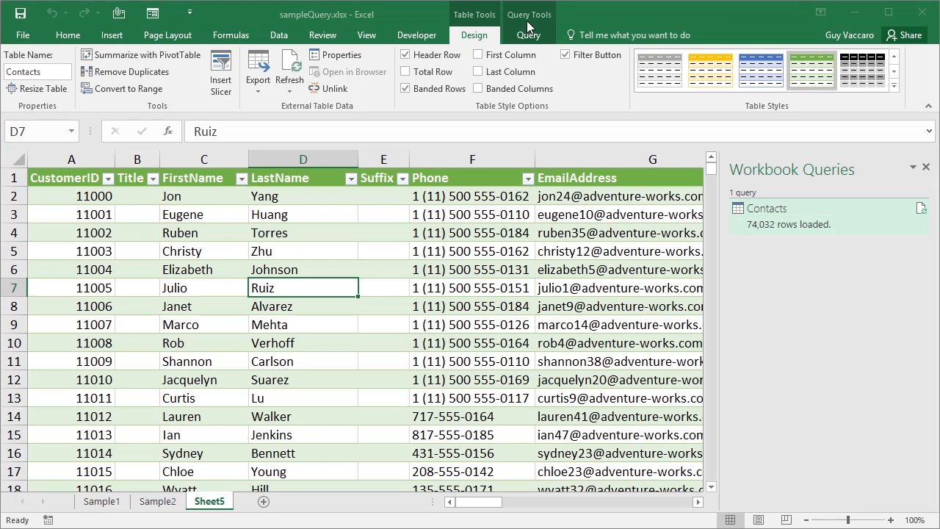
Reopen the loaded Contacts query in the Query Editor, then close and load it without changes
click(530, 41)
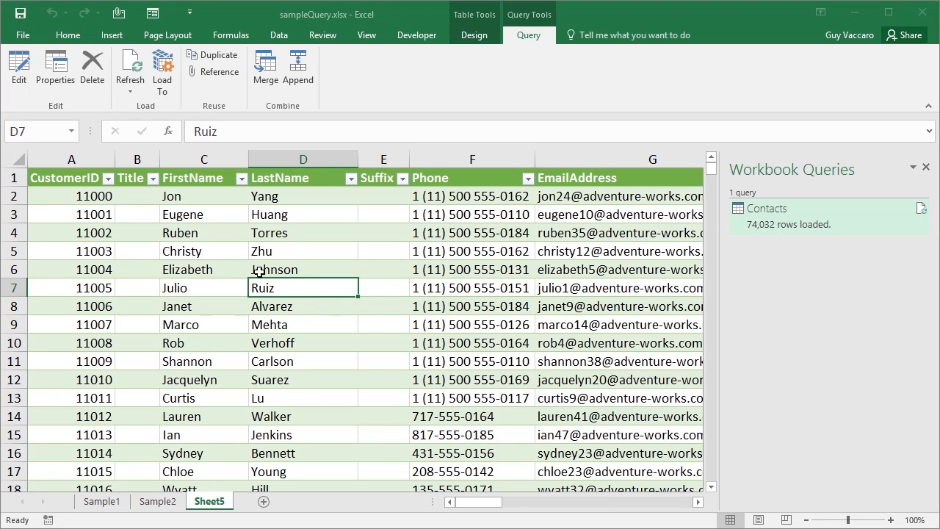
click(18, 77)
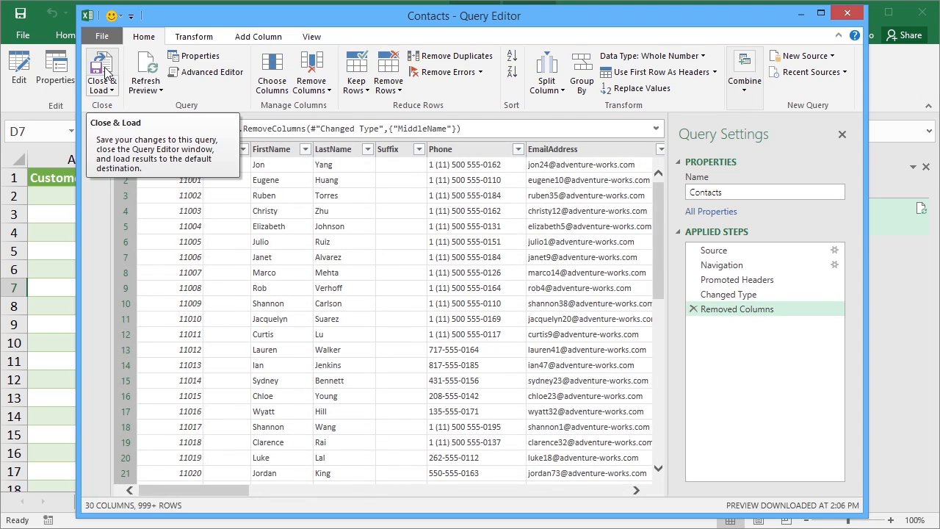
click(110, 78)
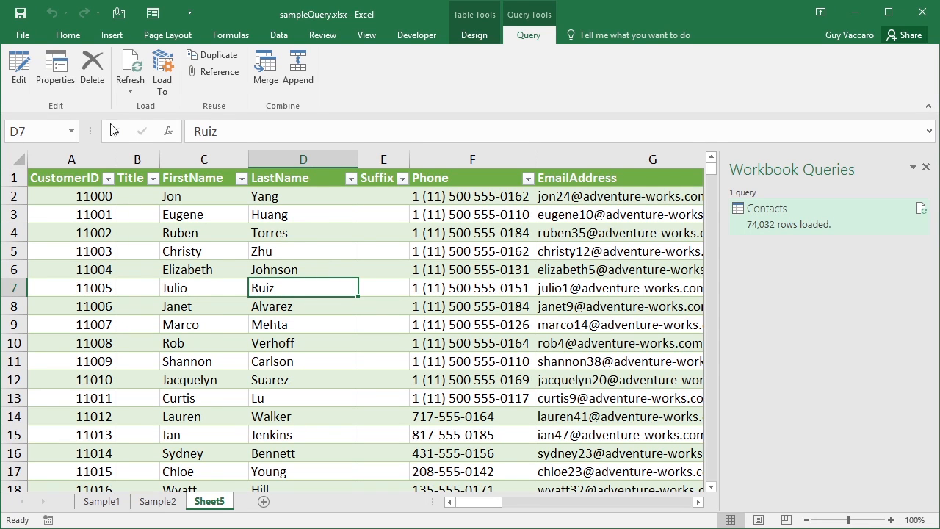
On the Sample2 sheet, start a new query from the Microsoft Access database employees.accdb
click(172, 506)
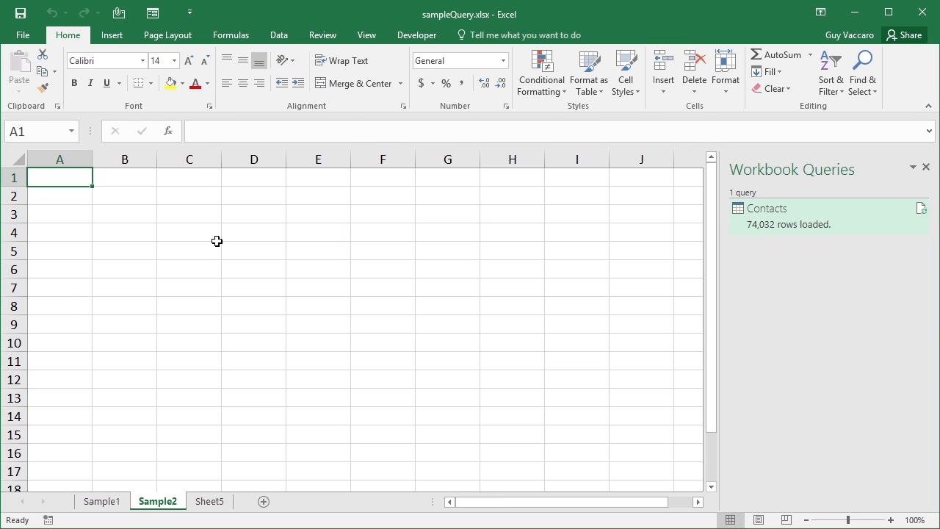
click(279, 34)
click(71, 85)
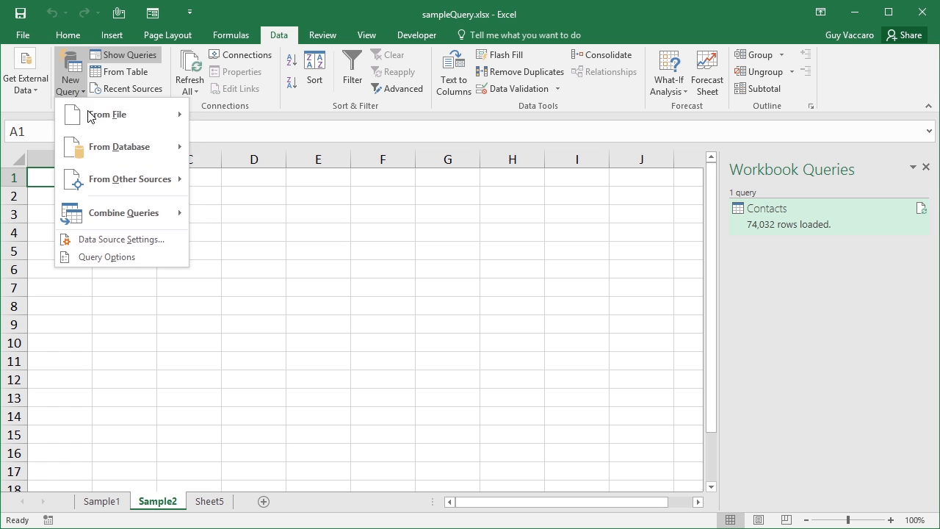
mouse_move(93, 118)
mouse_move(110, 154)
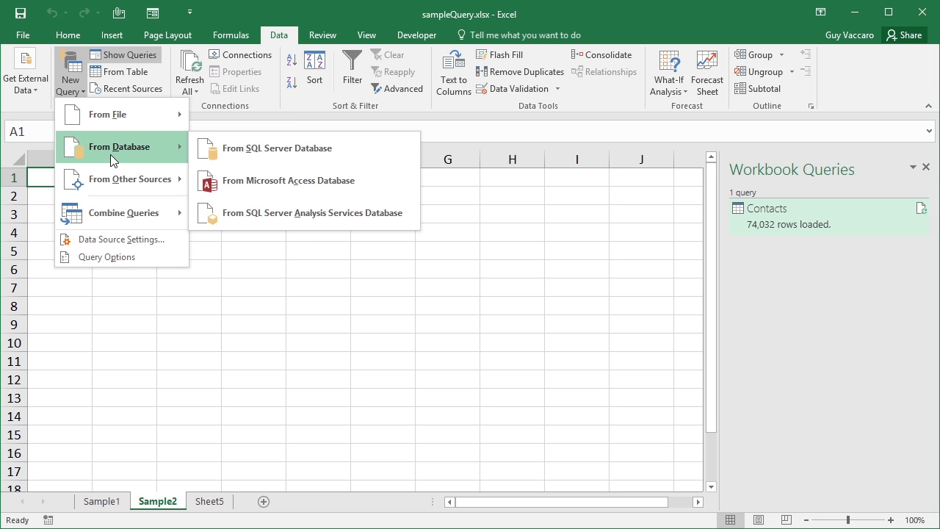
click(295, 181)
click(203, 103)
click(345, 326)
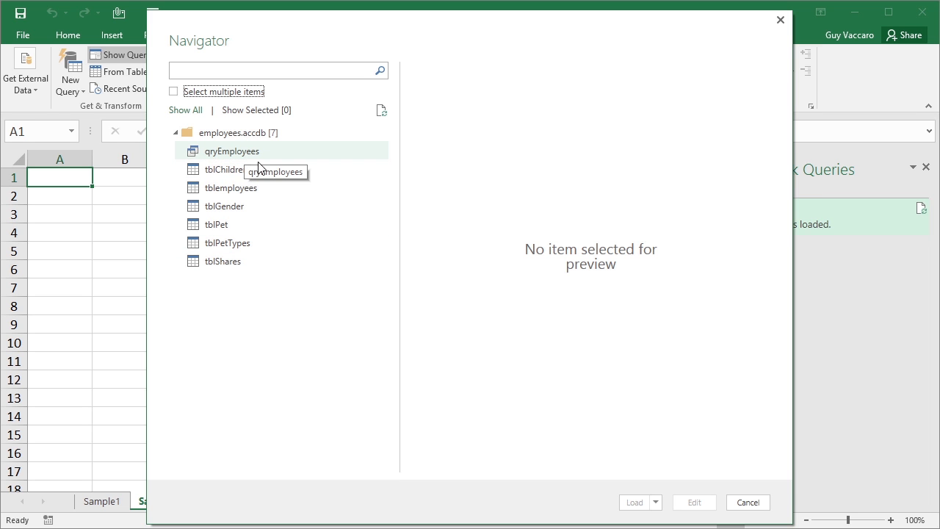
Open the tblemployees table in the Query Editor and load it into the workbook
click(234, 190)
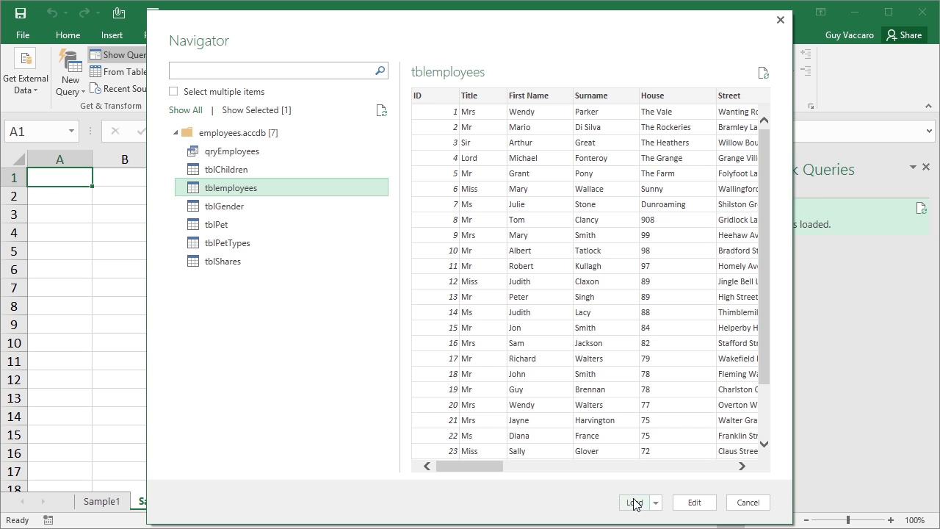
click(690, 503)
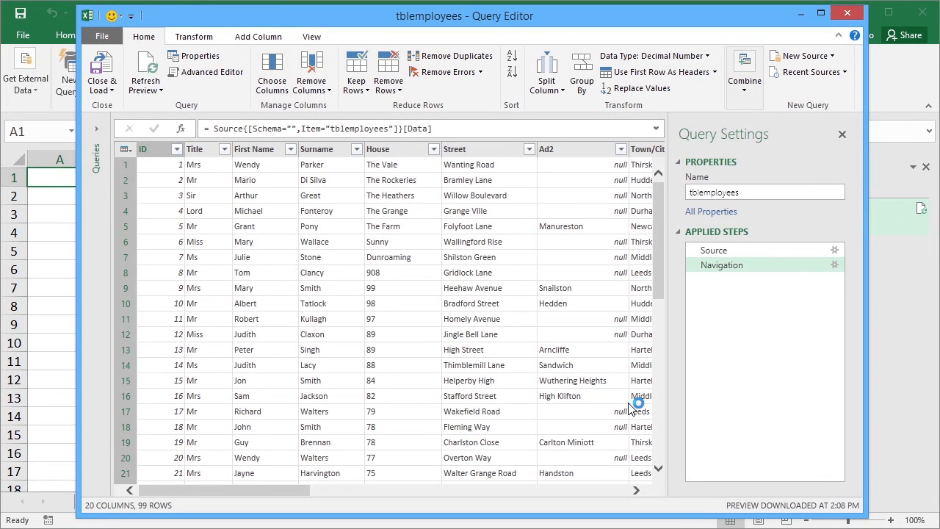
click(102, 91)
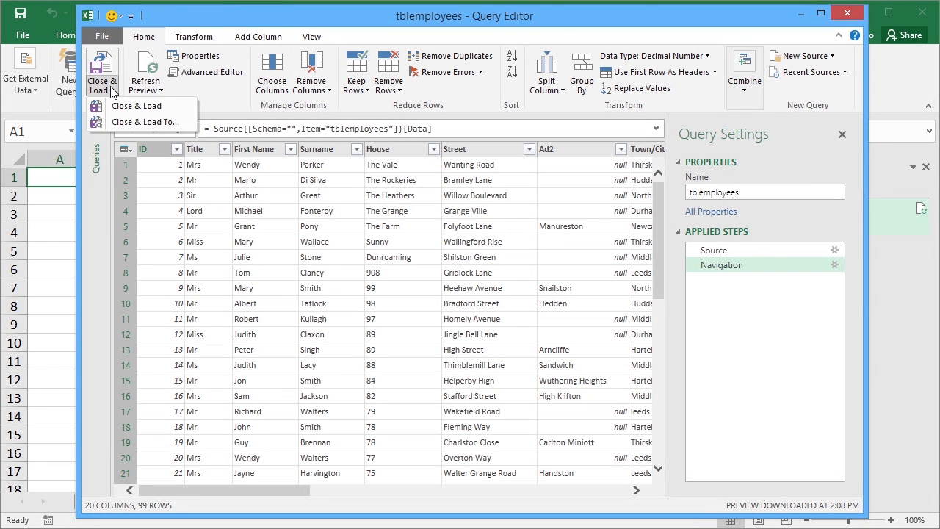
click(118, 108)
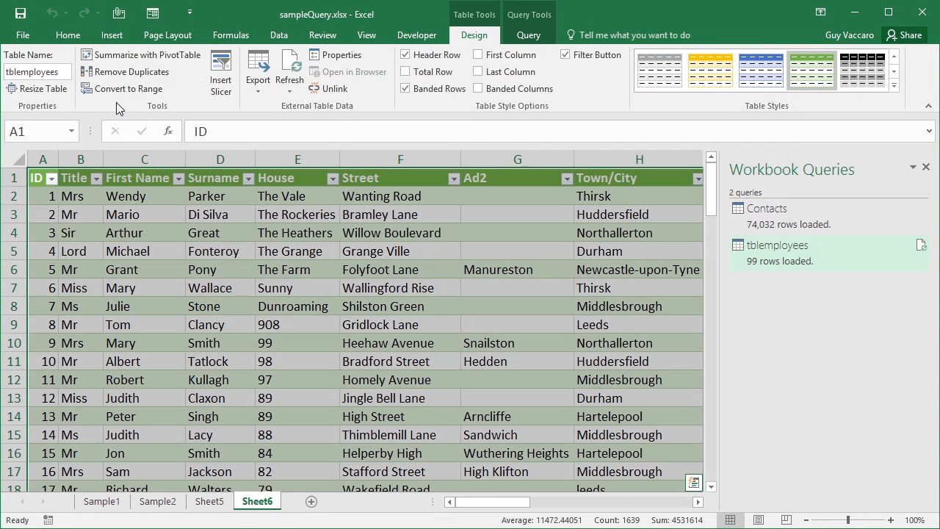
click(384, 309)
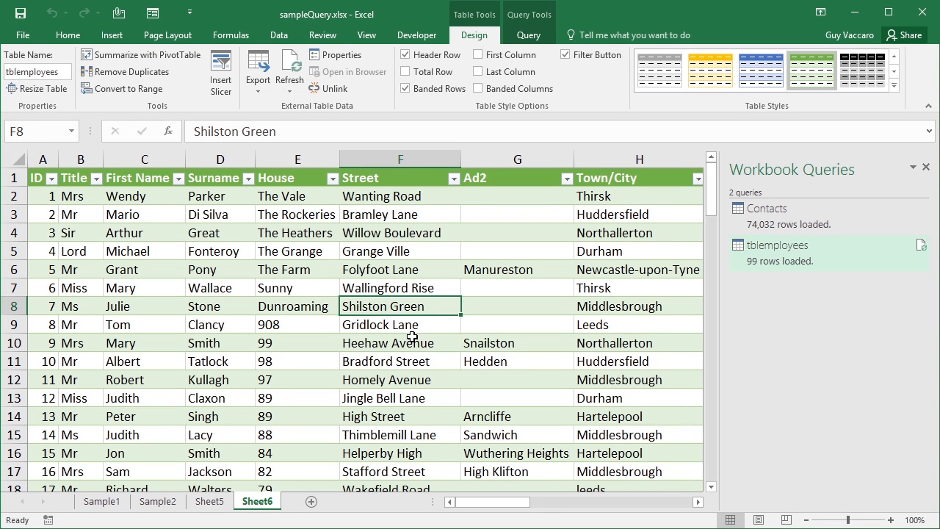
Return to Sheet5 and preview the details of the Contacts workbook query
click(212, 507)
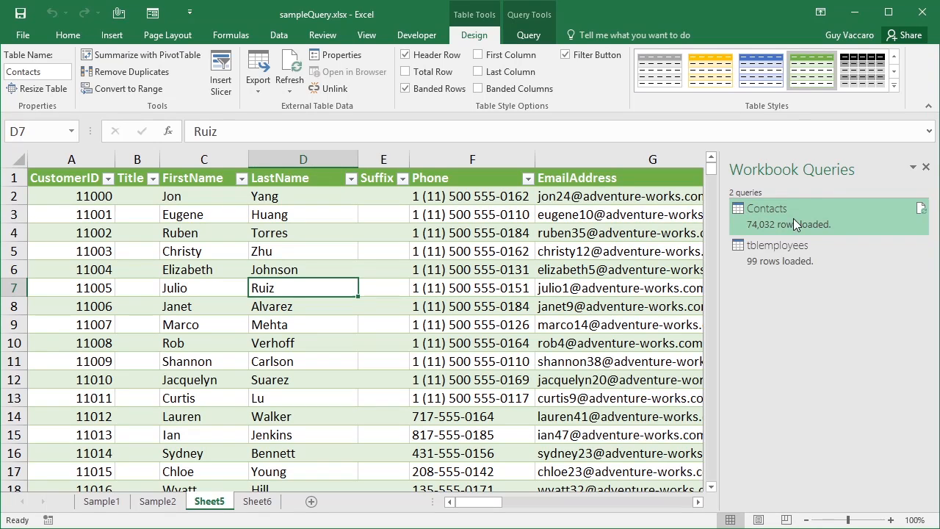
mouse_move(777, 250)
mouse_move(780, 215)
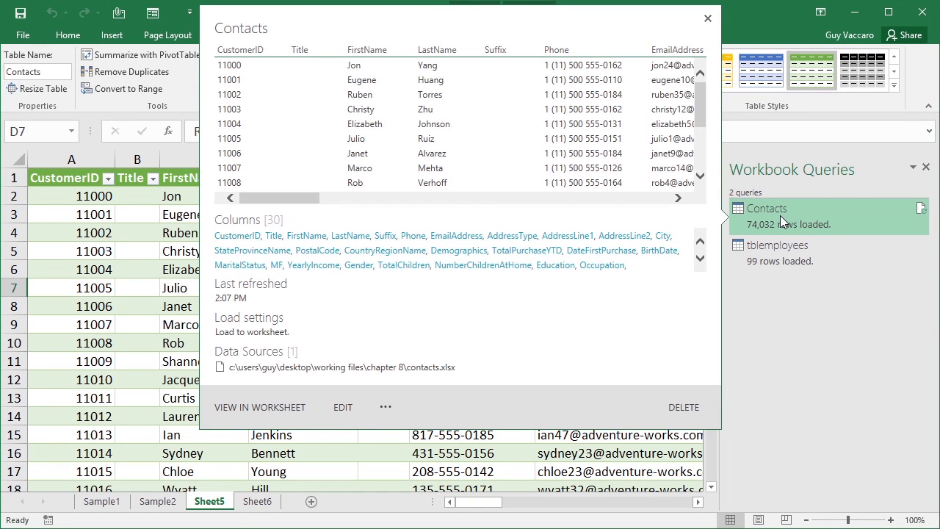